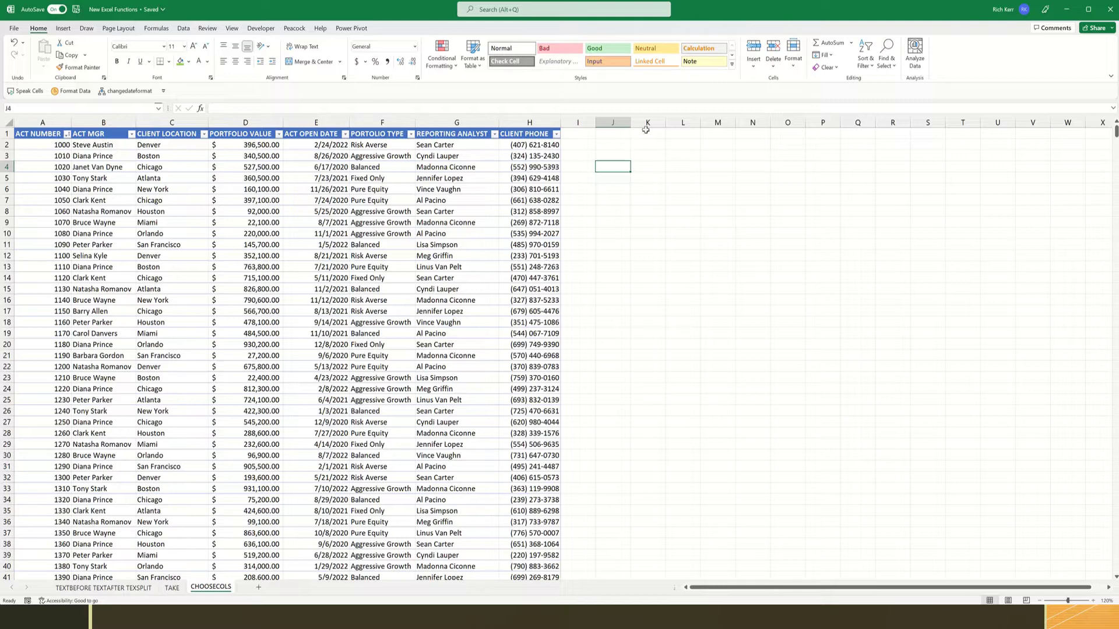
- Enter the headers ACT NUM, LOCATION and VALUE in cells J1:L1
{"action": "left_click", "coordinate": [623, 134]}
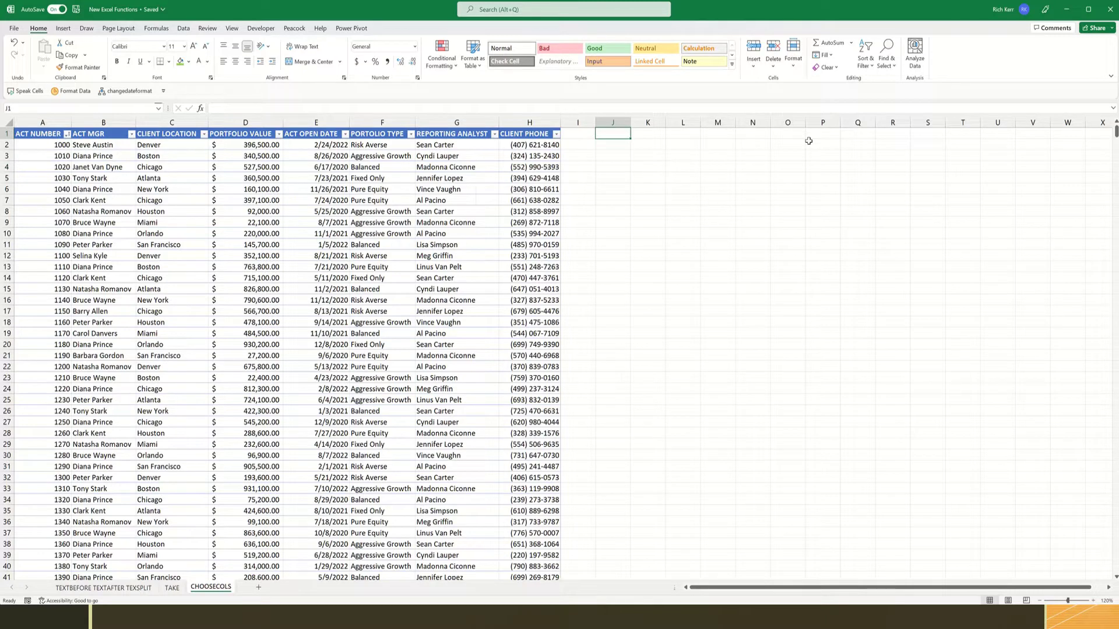
{"action": "type", "text": "act"}
{"action": "key", "text": "BackSpace"}
{"action": "key", "text": "BackSpace"}
{"action": "key", "text": "BackSpace"}
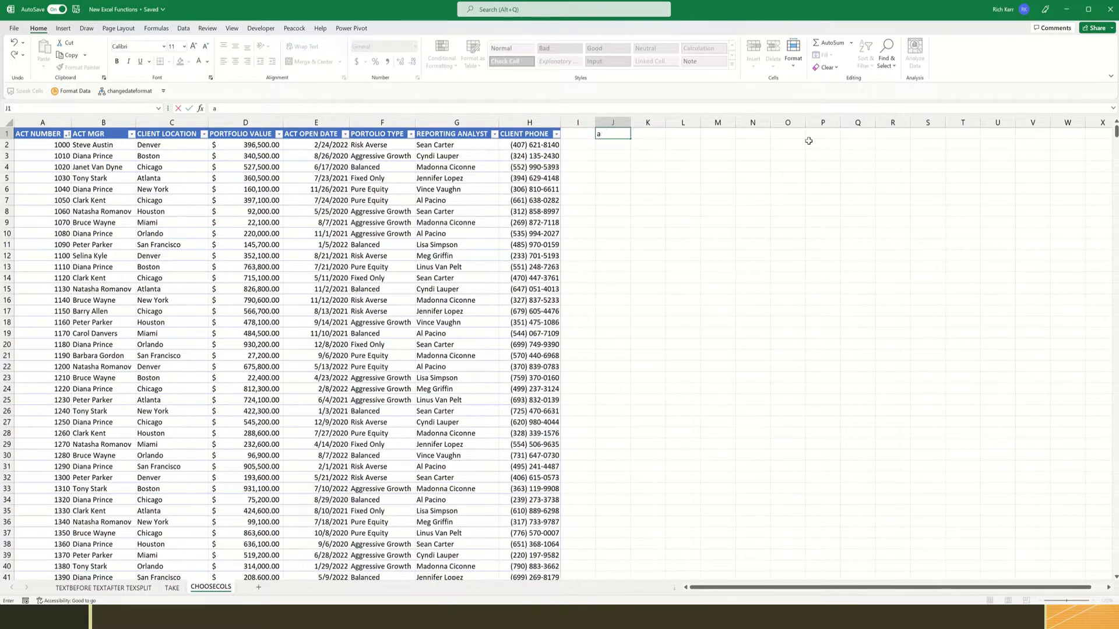
{"action": "type", "text": "ACT NUM"}
{"action": "key", "text": "Tab"}
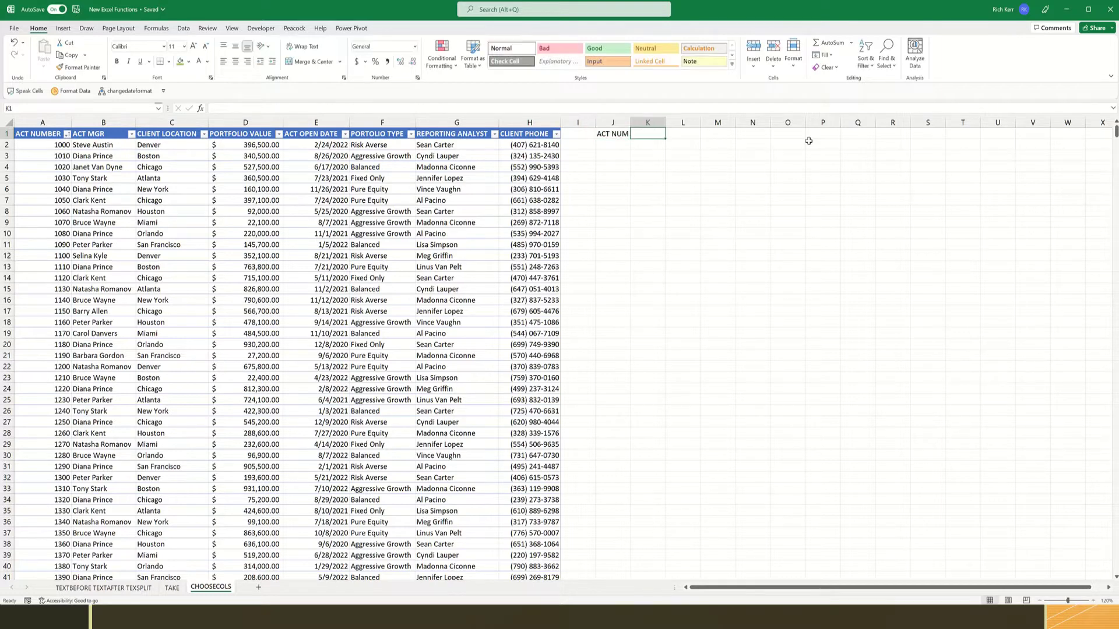
{"action": "type", "text": "LOCAtION"}
{"action": "key", "text": "Tab"}
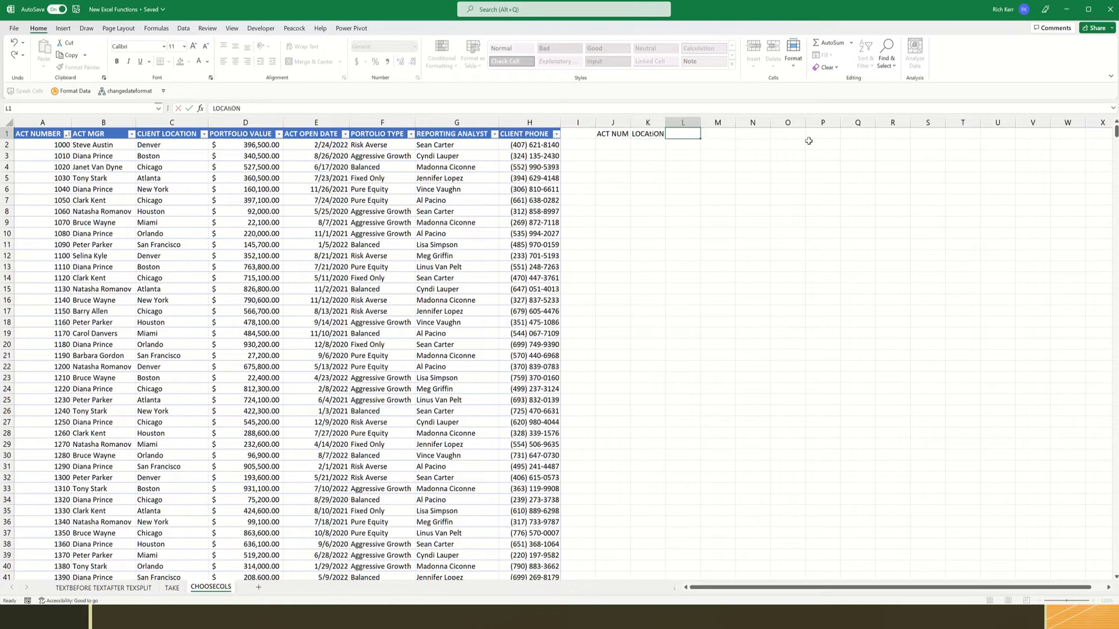
{"action": "key", "text": "shift+Tab"}
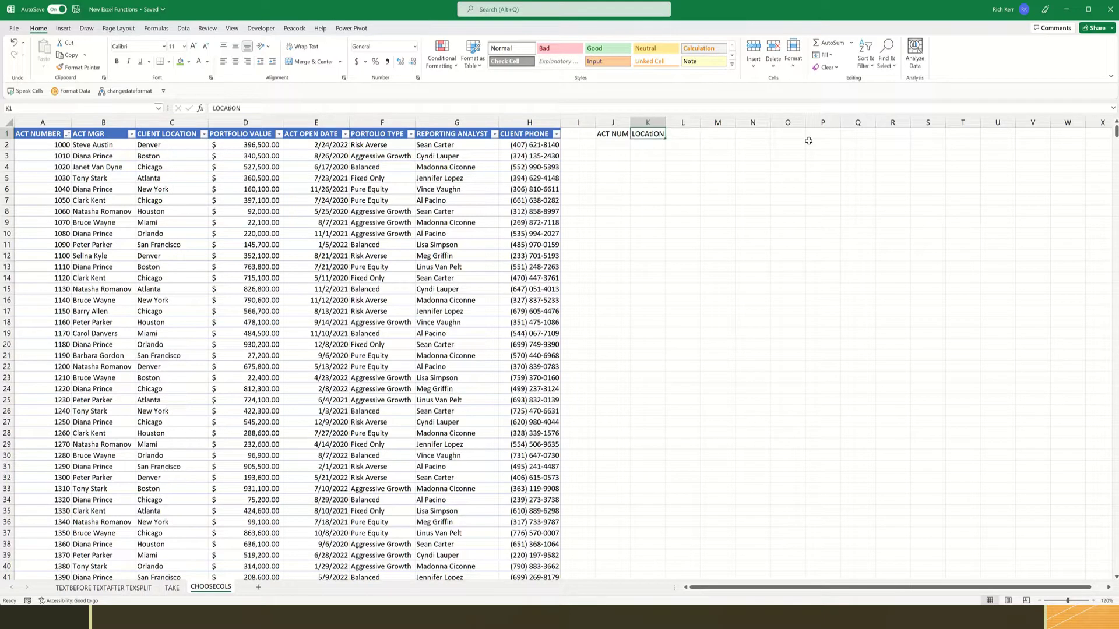
{"action": "key", "text": "Delete"}
{"action": "type", "text": "LOCATION"}
{"action": "key", "text": "Tab"}
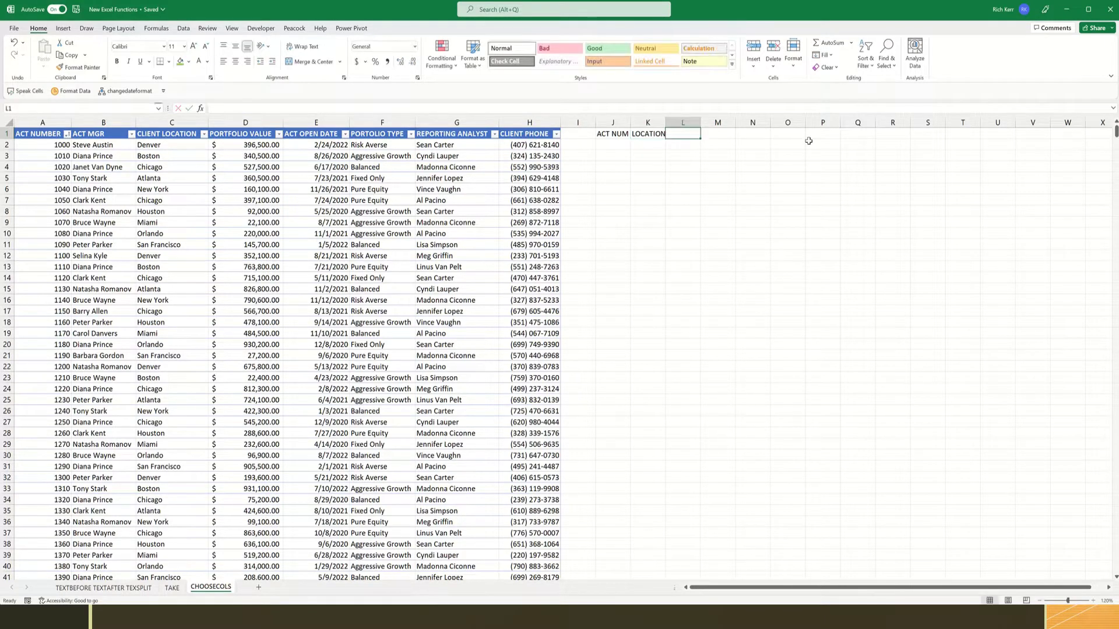
{"action": "type", "text": "VALUE"}
{"action": "key", "text": "Return"}
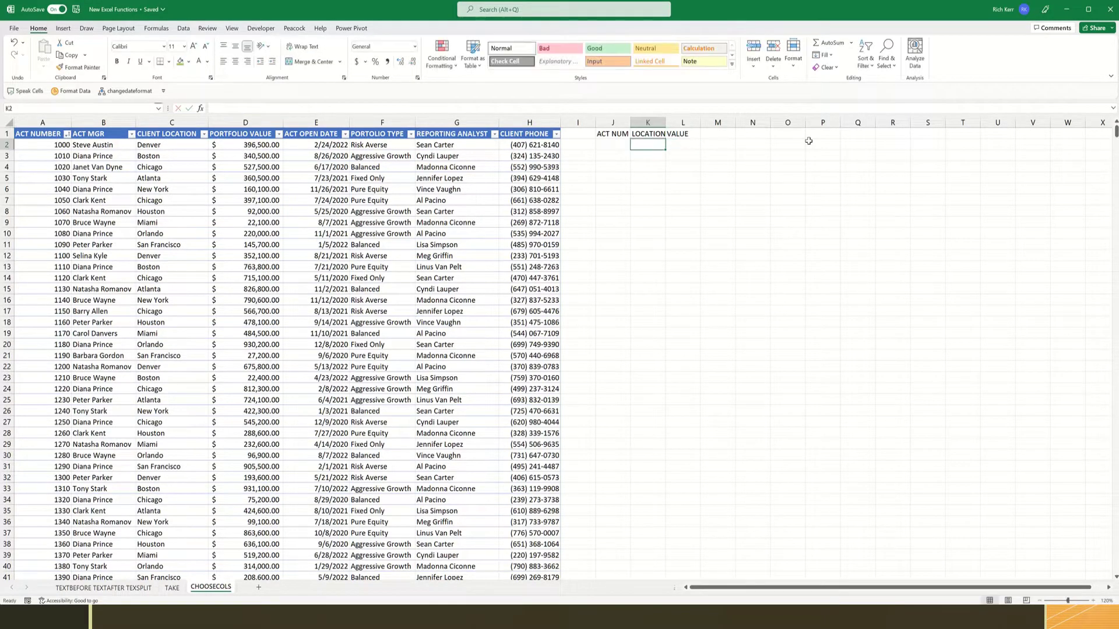
{"action": "key", "text": "Up"}
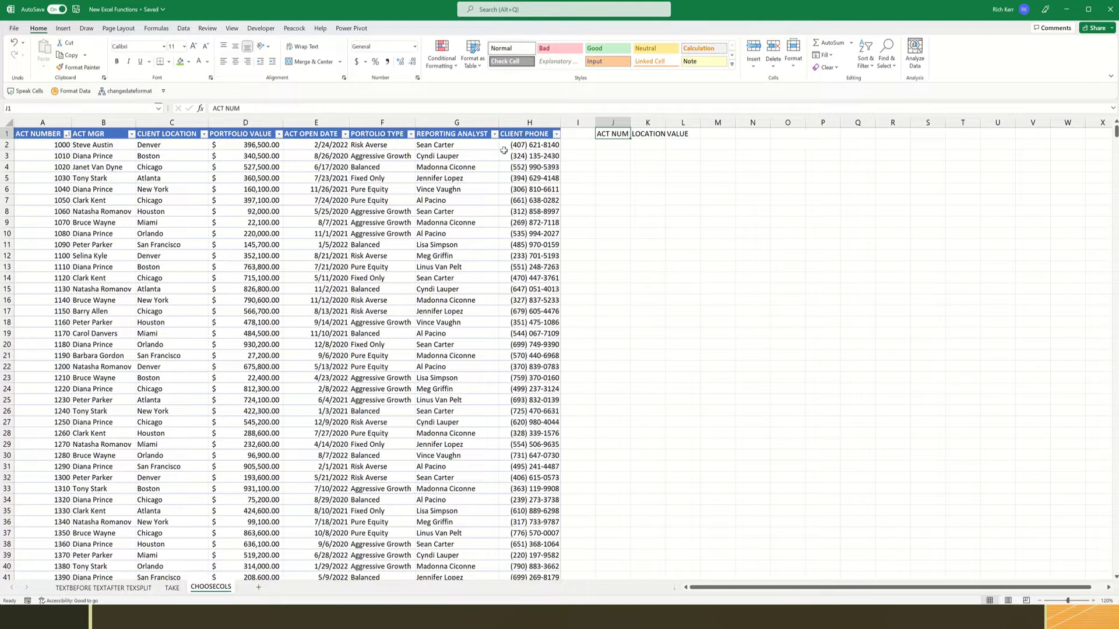
- Give J1:L1 a green fill and bold text, and widen columns J to L
{"action": "left_click_drag", "start_coordinate": [611, 134], "coordinate": [684, 134]}
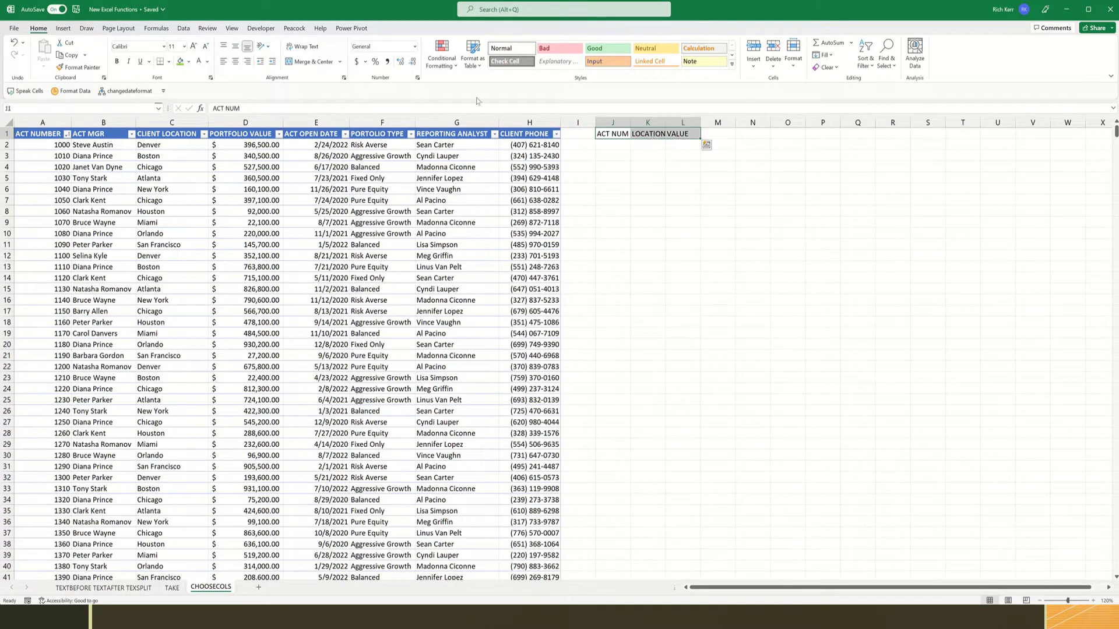
{"action": "left_click", "coordinate": [180, 61]}
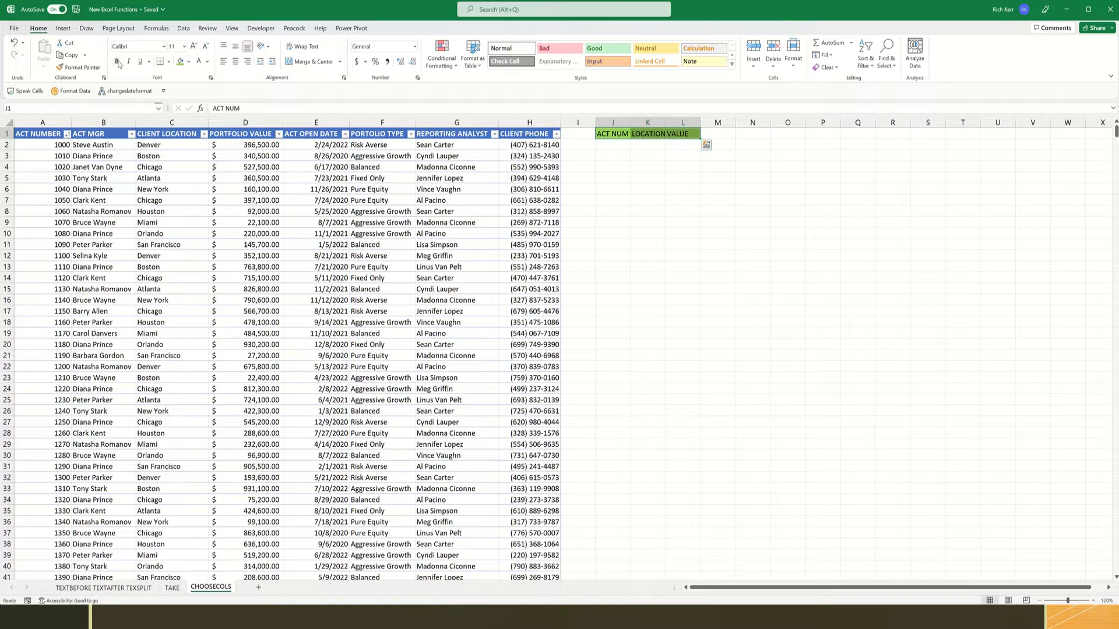
{"action": "left_click", "coordinate": [116, 61]}
{"action": "left_click_drag", "start_coordinate": [612, 122], "coordinate": [756, 119]}
{"action": "left_click", "coordinate": [642, 150]}
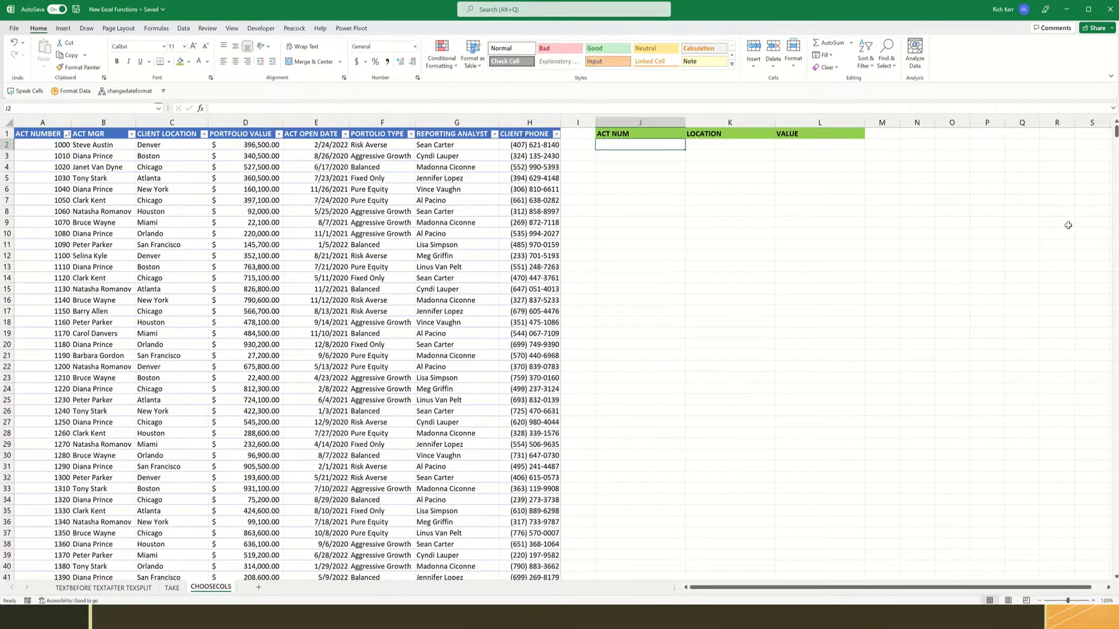
- Confirm on Table Design that the account table is named CustomerData
{"action": "left_click", "coordinate": [268, 187]}
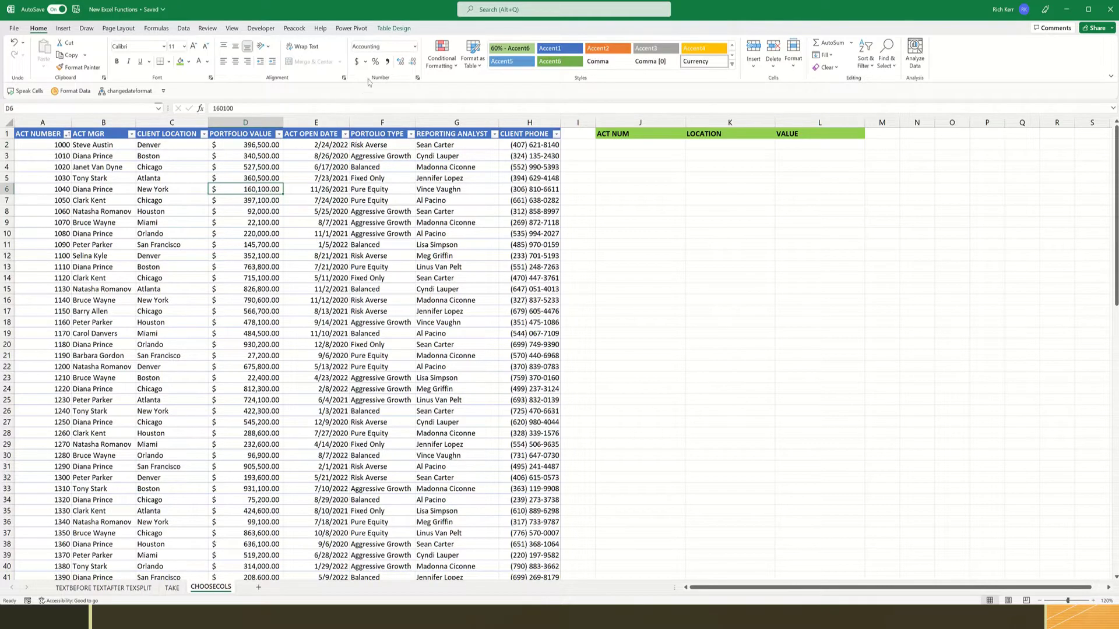
{"action": "left_click", "coordinate": [386, 31]}
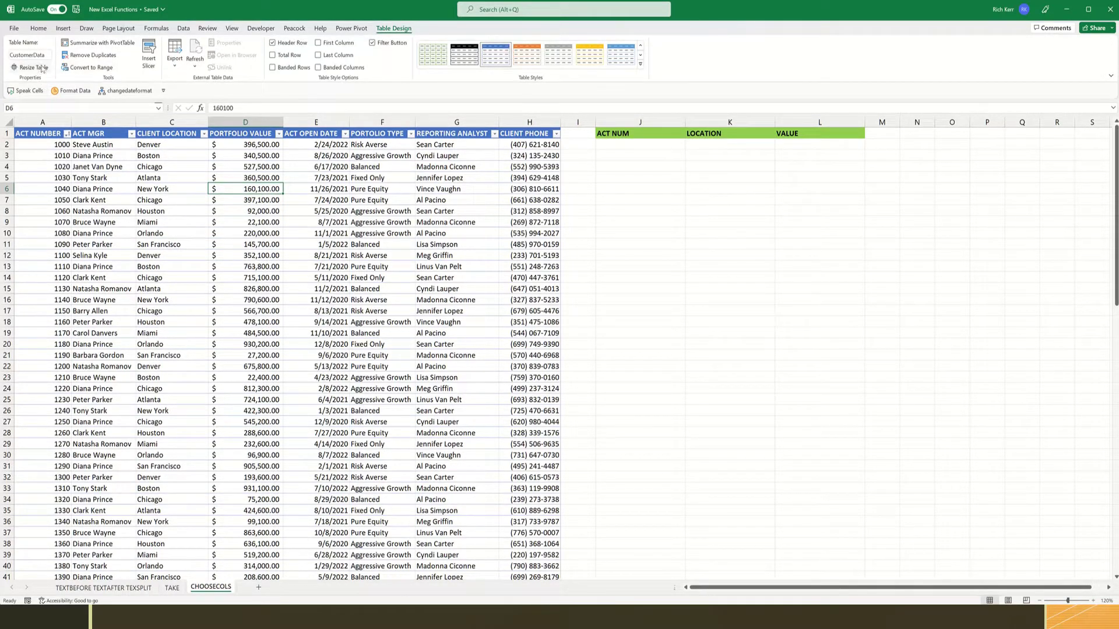
{"action": "left_click", "coordinate": [627, 145]}
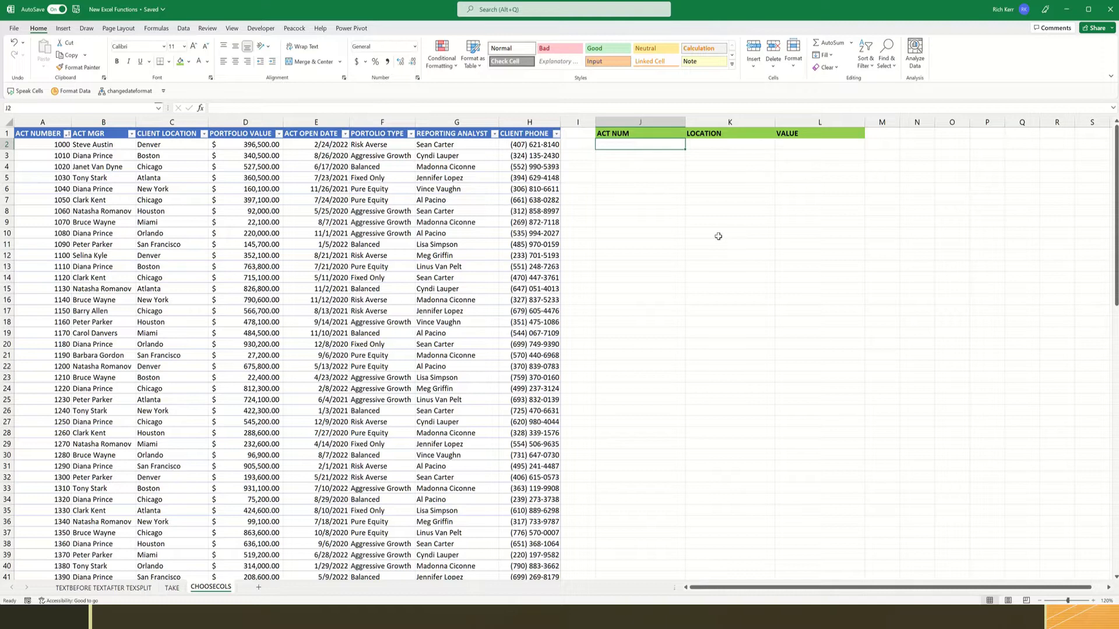
- Enter =CHOOSECOLS(CustomerData,1,3,4) in J2 to spill account number, location and value
{"action": "type", "text": "=C"}
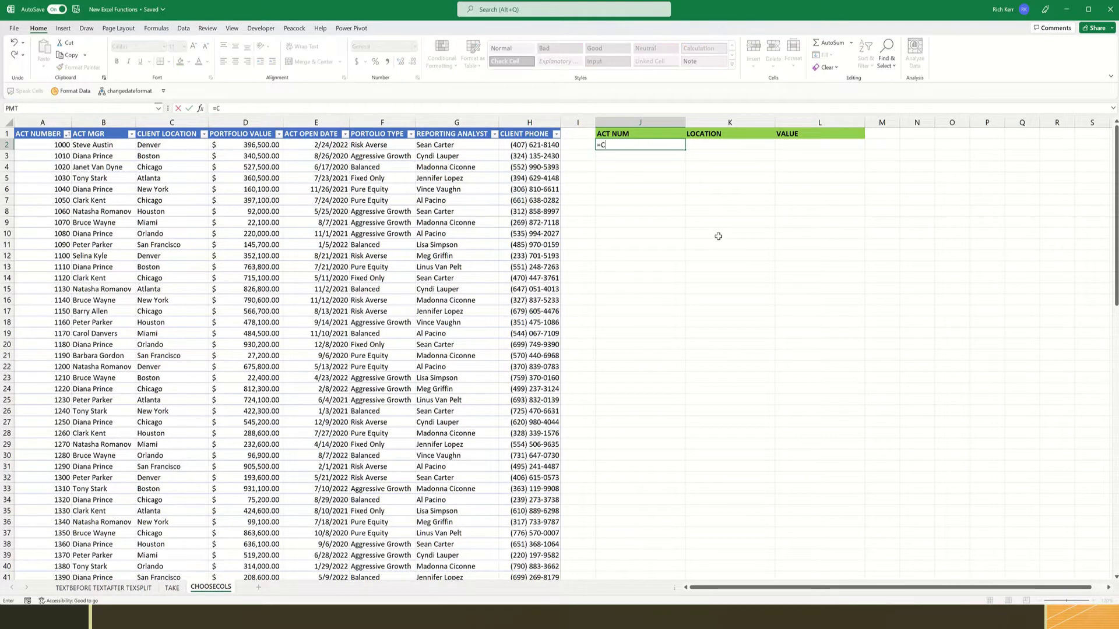
{"action": "type", "text": "HOOSECOLS("}
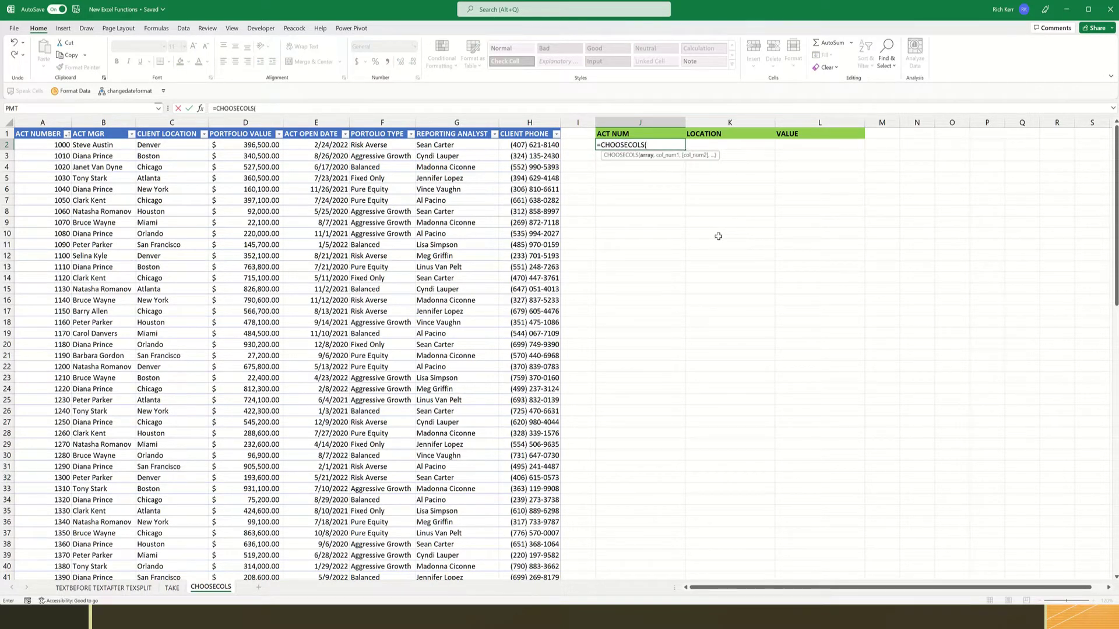
{"action": "type", "text": "CustomerData"}
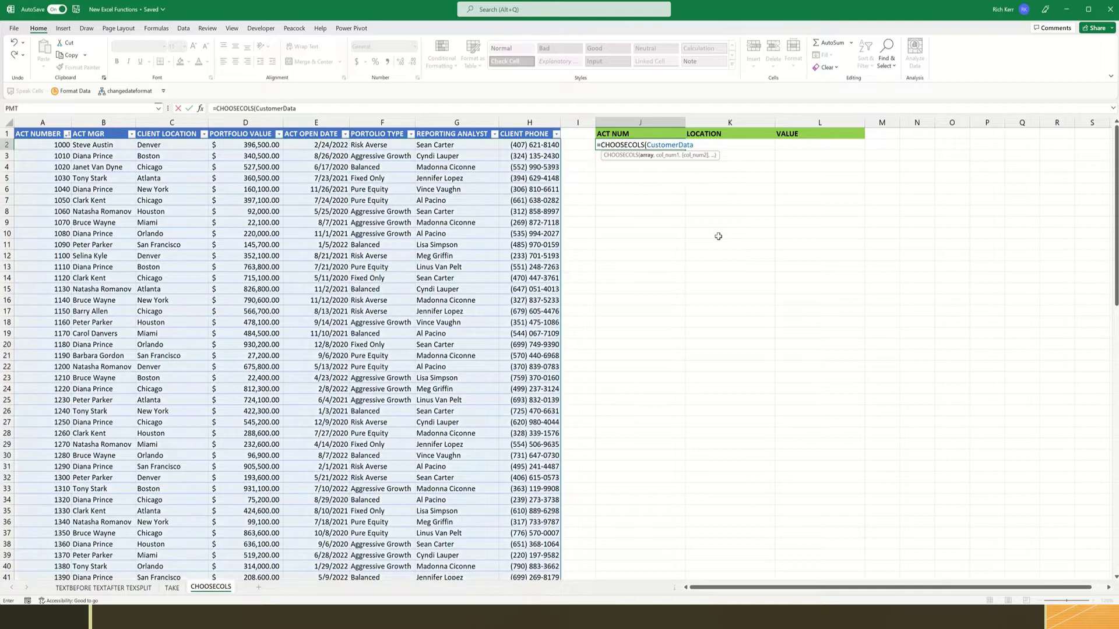
{"action": "type", "text": ","}
{"action": "type", "text": "1,3,"}
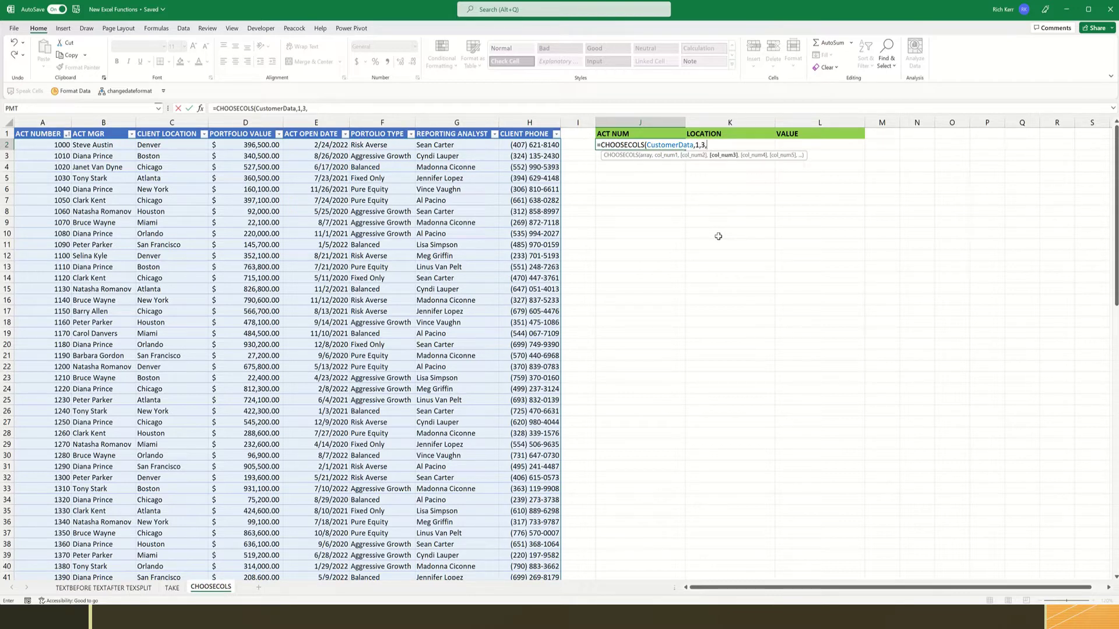
{"action": "type", "text": "4)"}
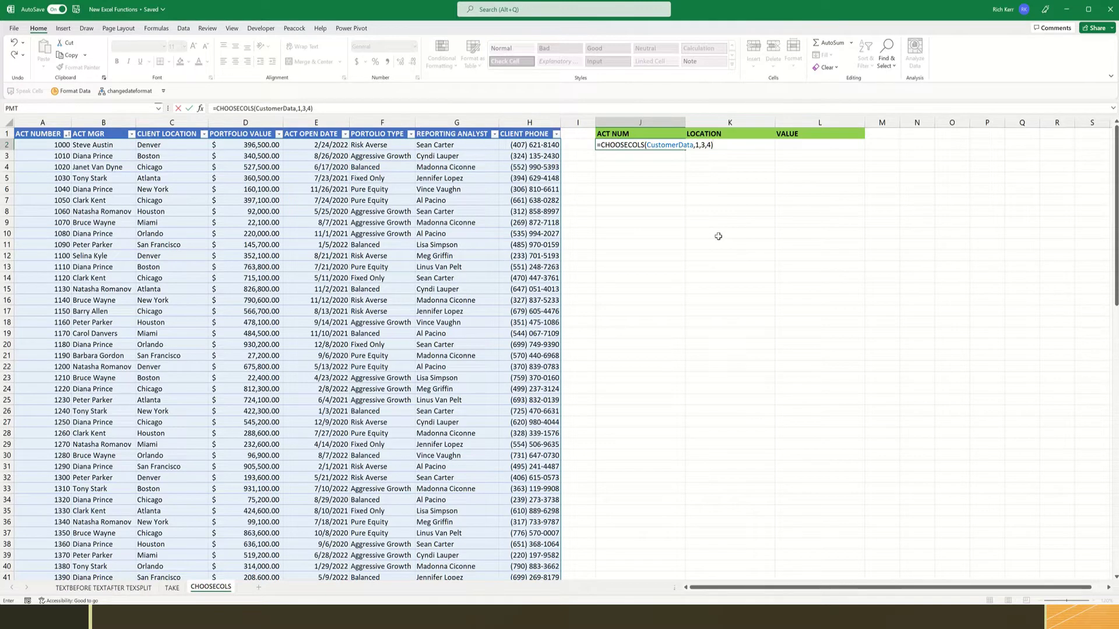
{"action": "key", "text": "Return"}
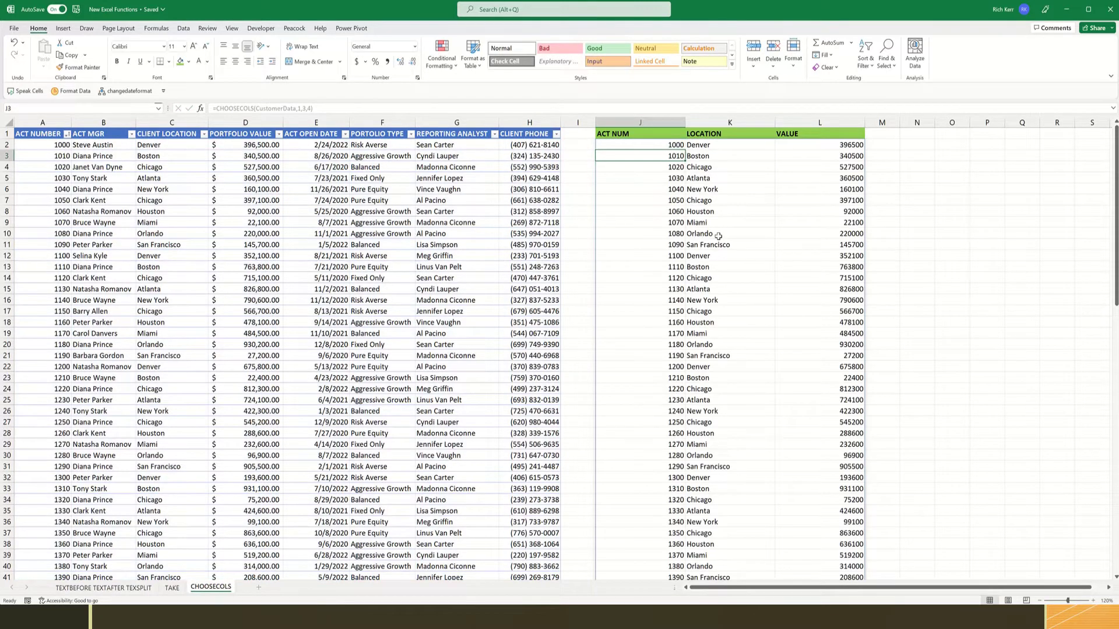
- Format the spilled VALUE column L as accounting currency
{"action": "left_click", "coordinate": [813, 144]}
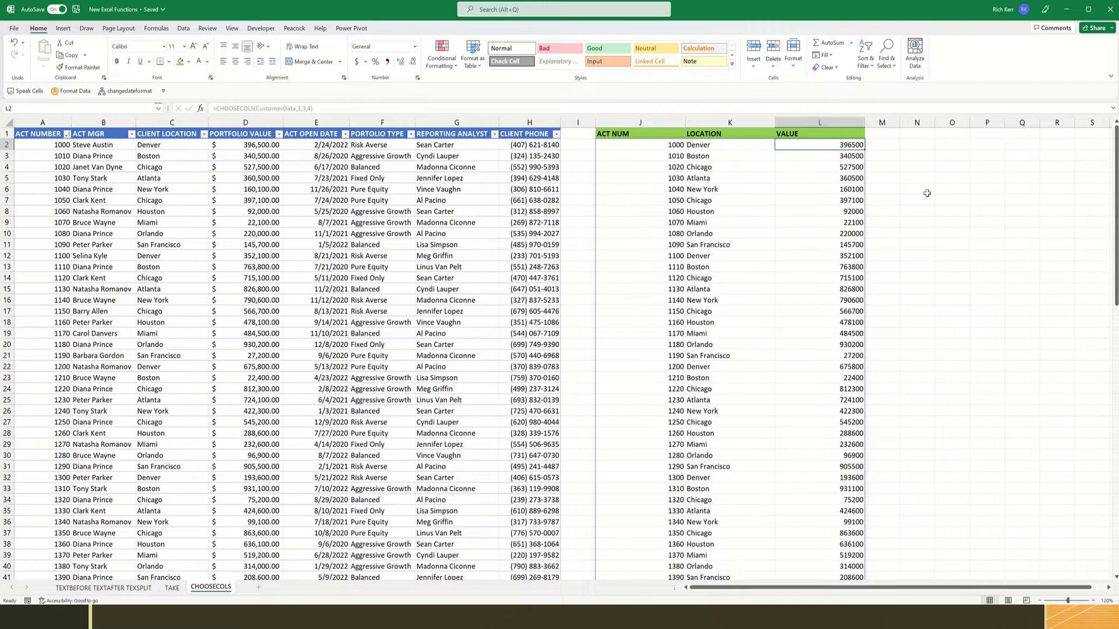
{"action": "key", "text": "ctrl+shift+Down"}
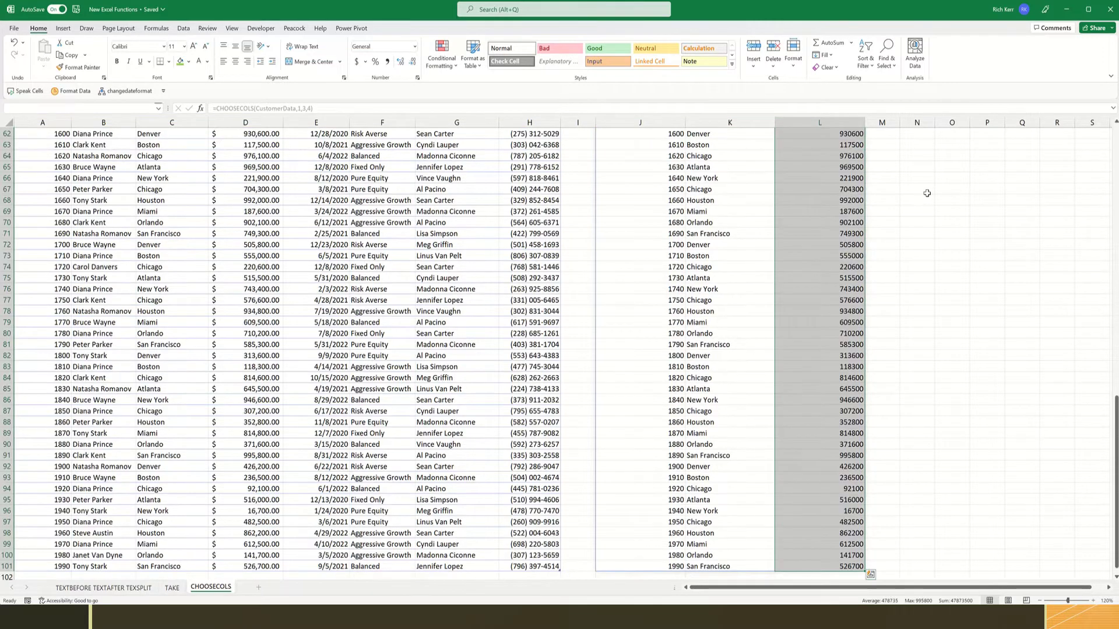
{"action": "left_click", "coordinate": [356, 61]}
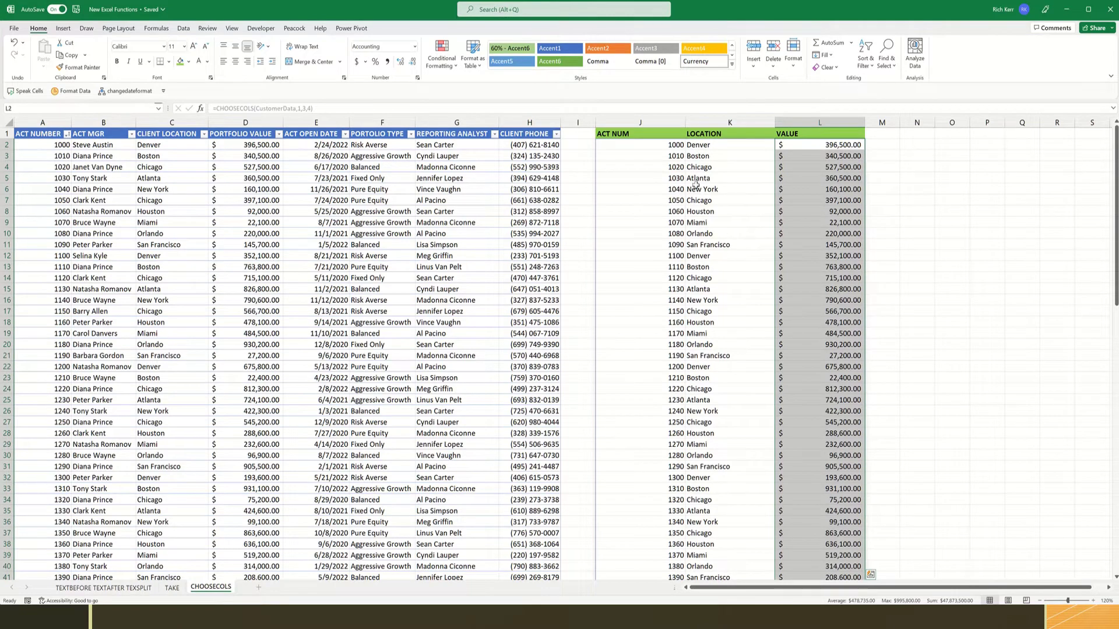
{"action": "left_click", "coordinate": [665, 165]}
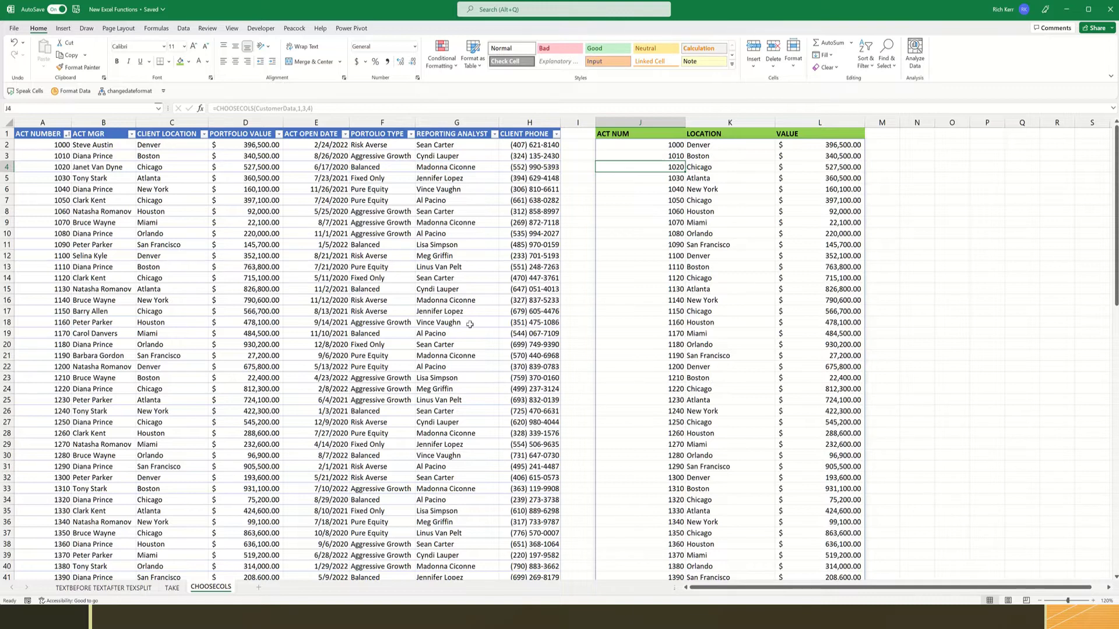
{"action": "left_click", "coordinate": [640, 145]}
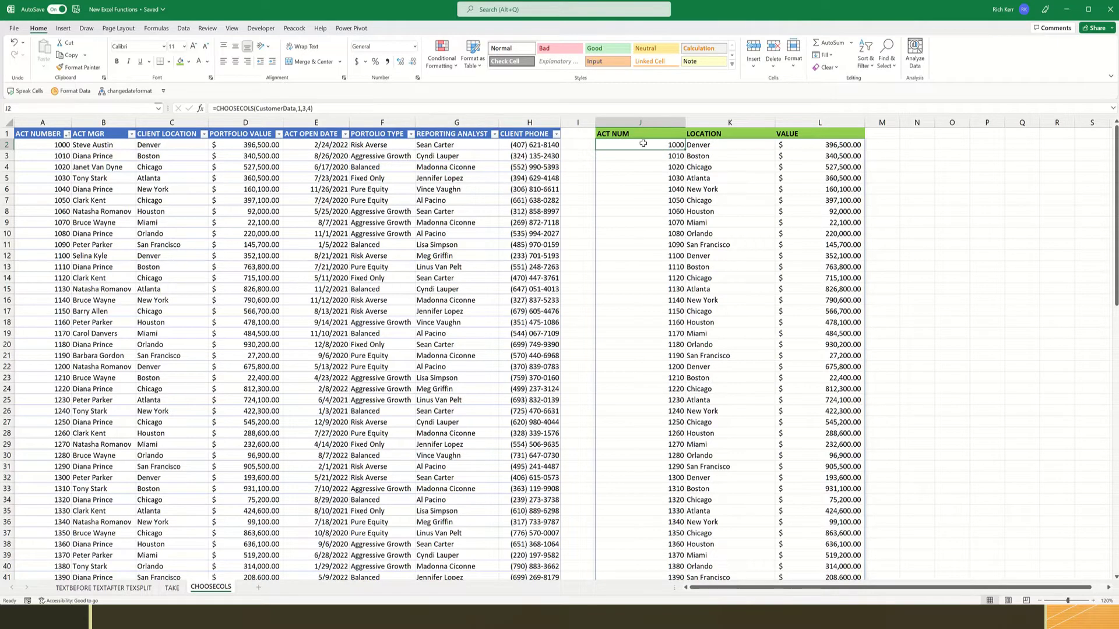
- Change J2 to =SORT(CHOOSECOLS(CustomerData,1,3,4),3,-1) to sort by value descending
{"action": "double_click", "coordinate": [643, 143]}
{"action": "key", "text": "End"}
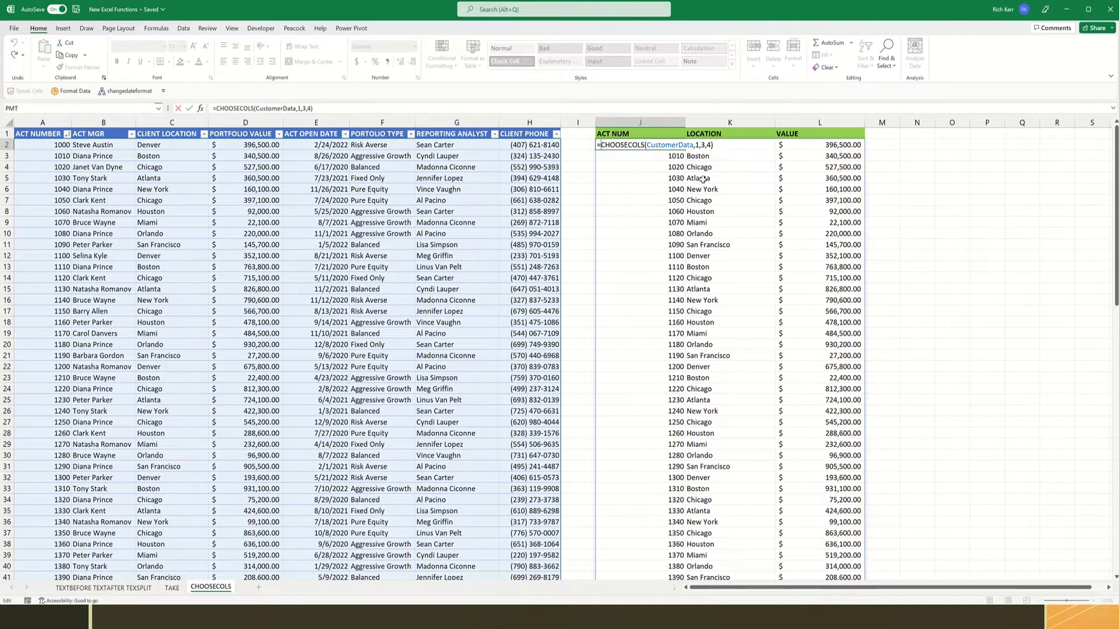
{"action": "type", "text": "SORT"}
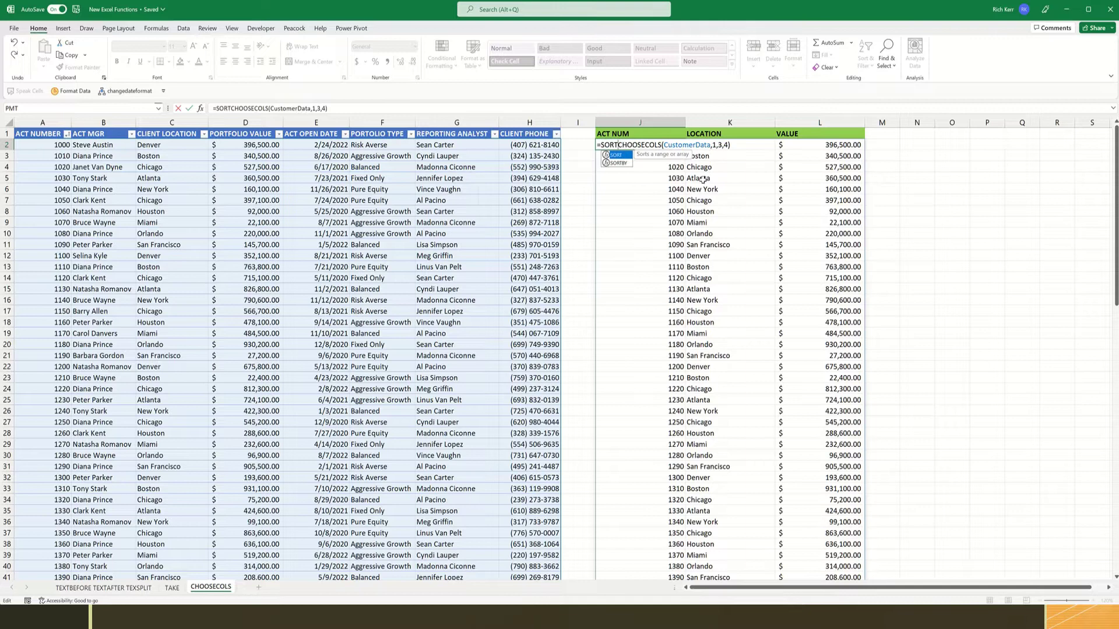
{"action": "type", "text": "("}
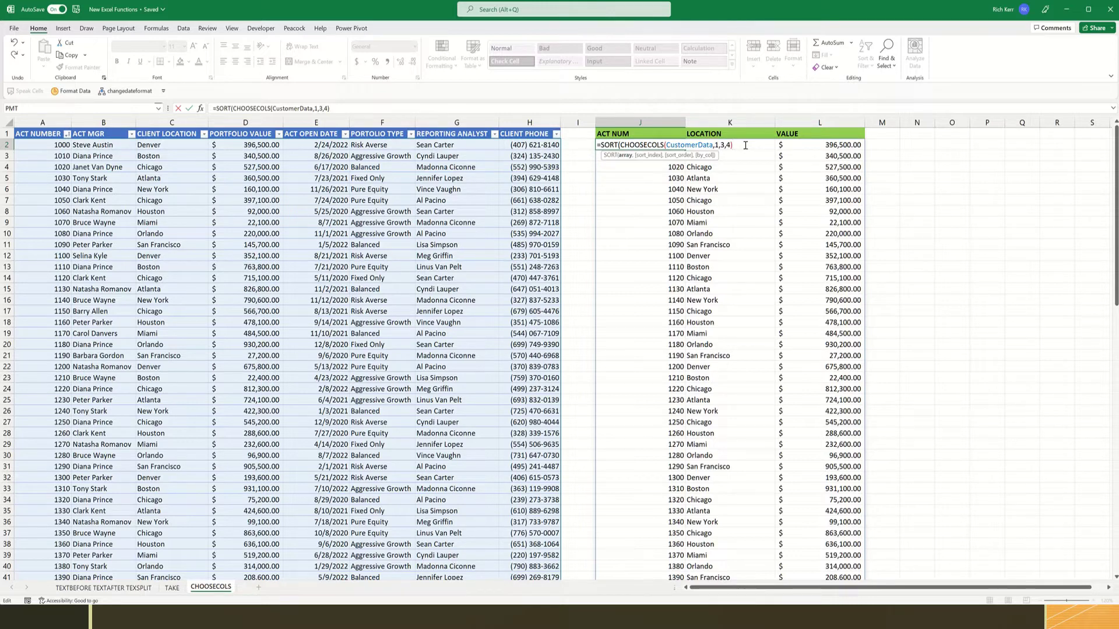
{"action": "type", "text": ",3"}
{"action": "type", "text": ",3,"}
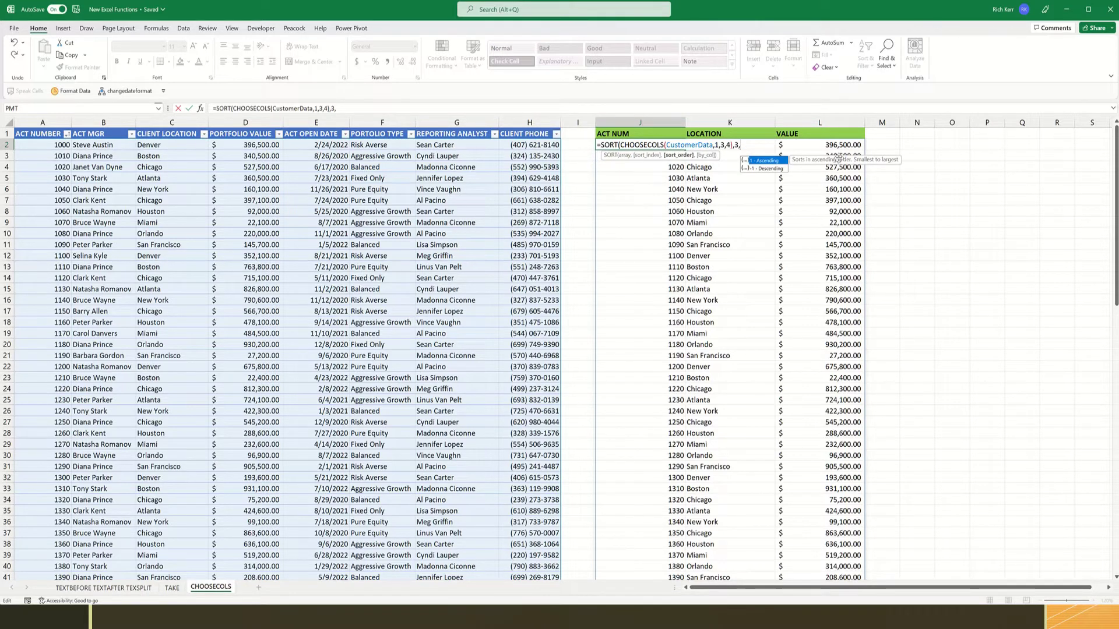
{"action": "type", "text": "-1"}
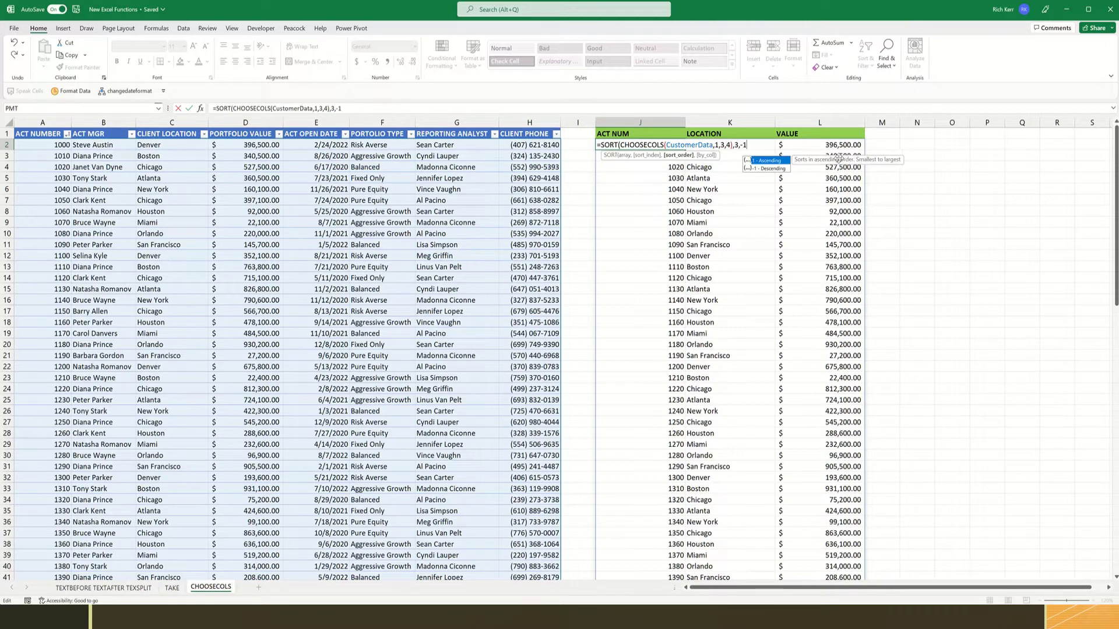
{"action": "type", "text": ")"}
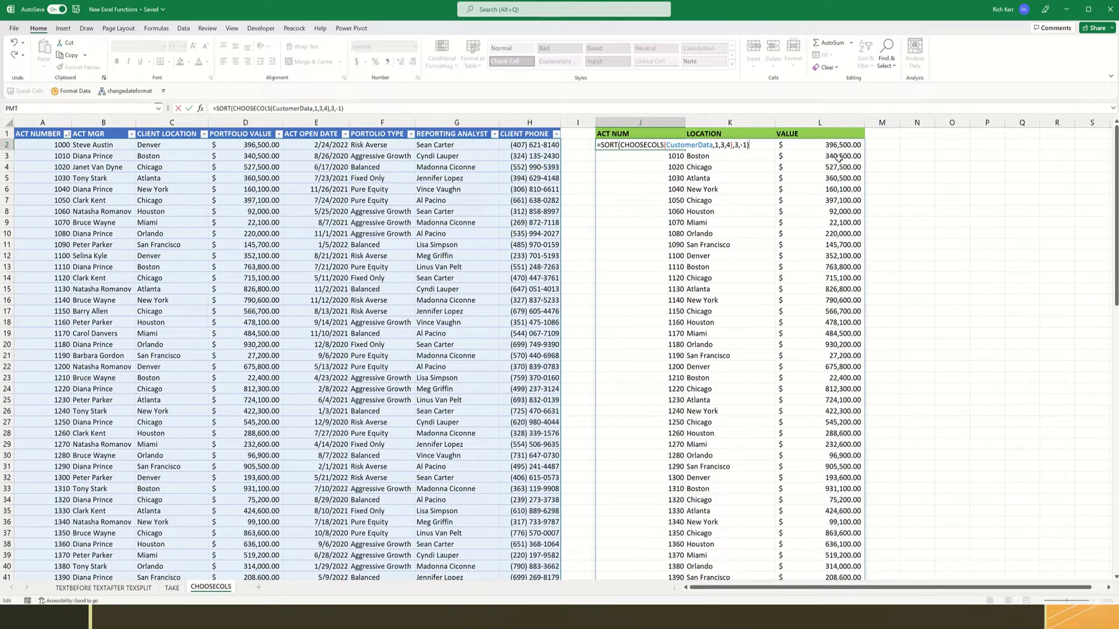
{"action": "key", "text": "Return"}
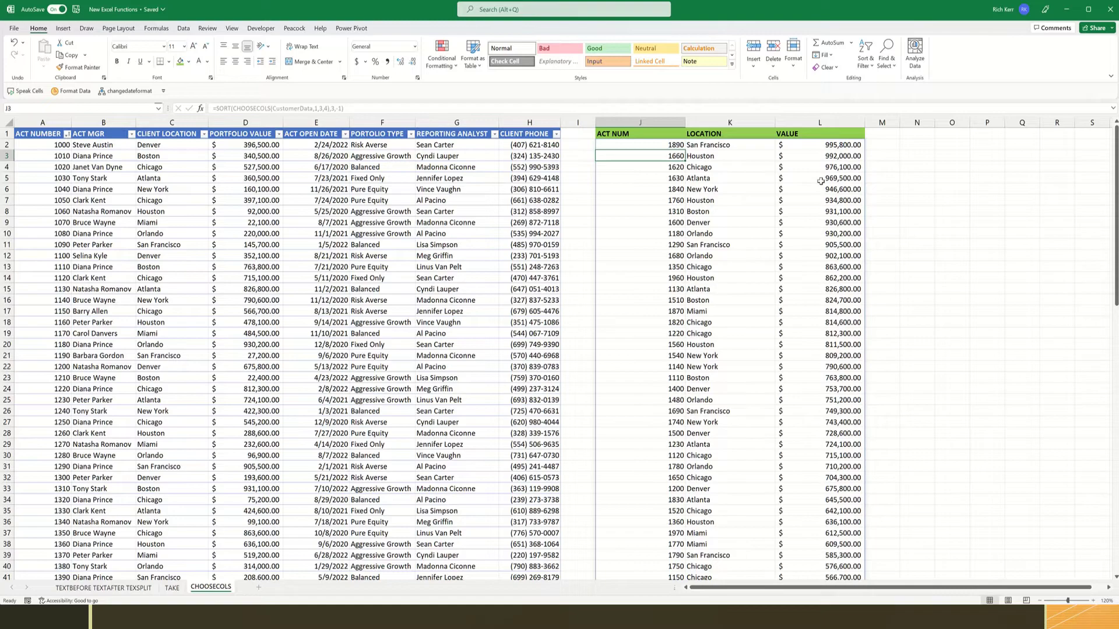
{"action": "scroll", "coordinate": [821, 181], "scroll_direction": "down", "scroll_amount": 20}
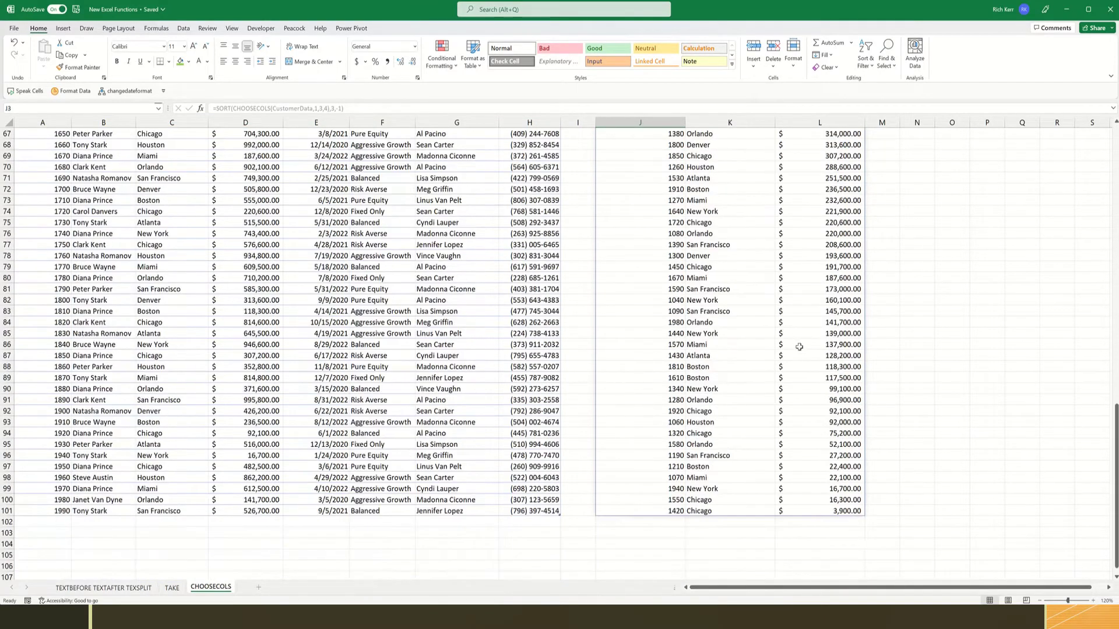
{"action": "scroll", "coordinate": [797, 341], "scroll_direction": "up", "scroll_amount": 20}
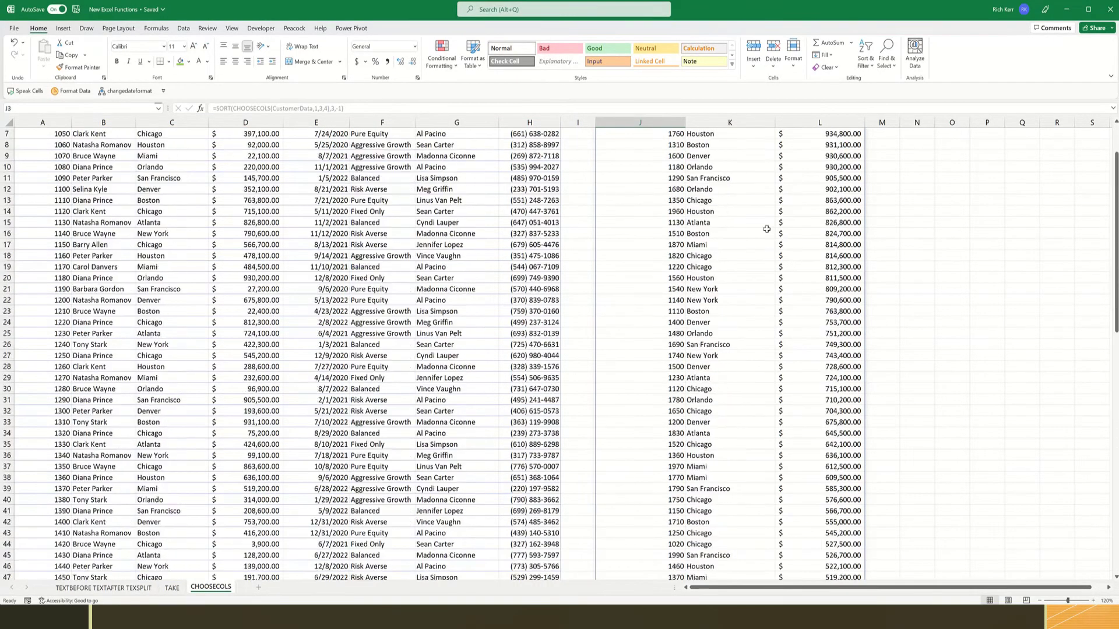
{"action": "scroll", "coordinate": [766, 229], "scroll_direction": "up", "scroll_amount": 2}
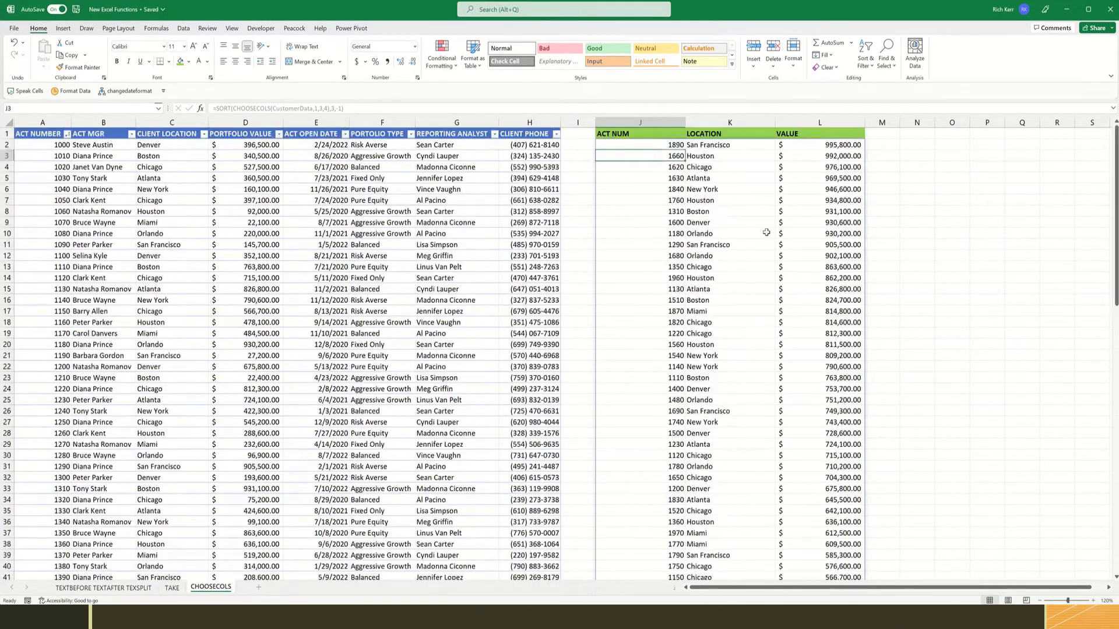
{"action": "left_click", "coordinate": [673, 145]}
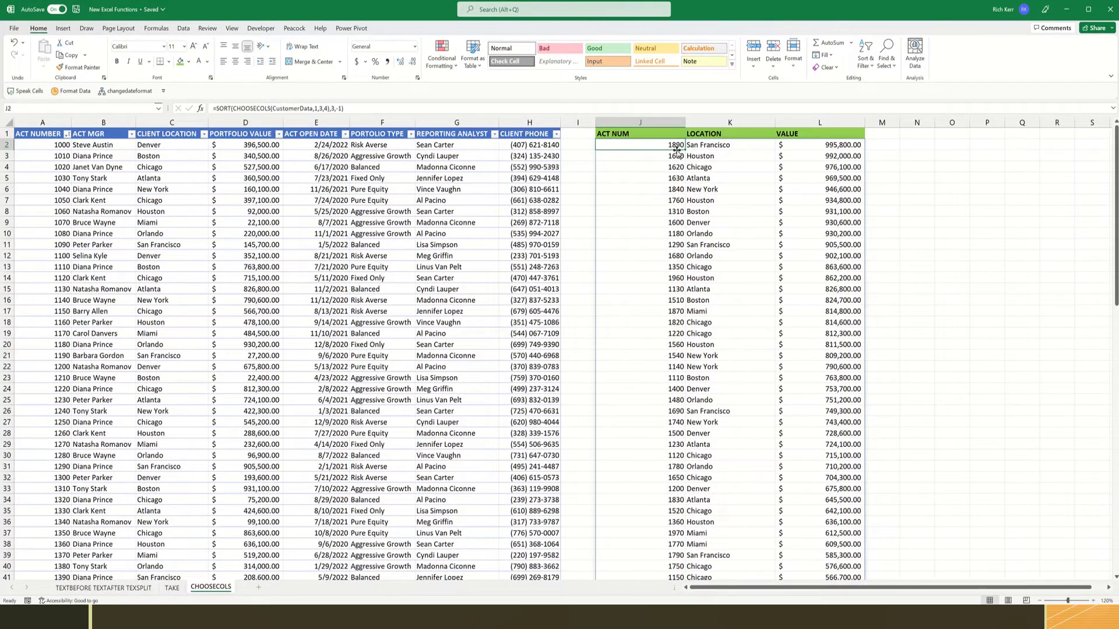
{"action": "double_click", "coordinate": [643, 144]}
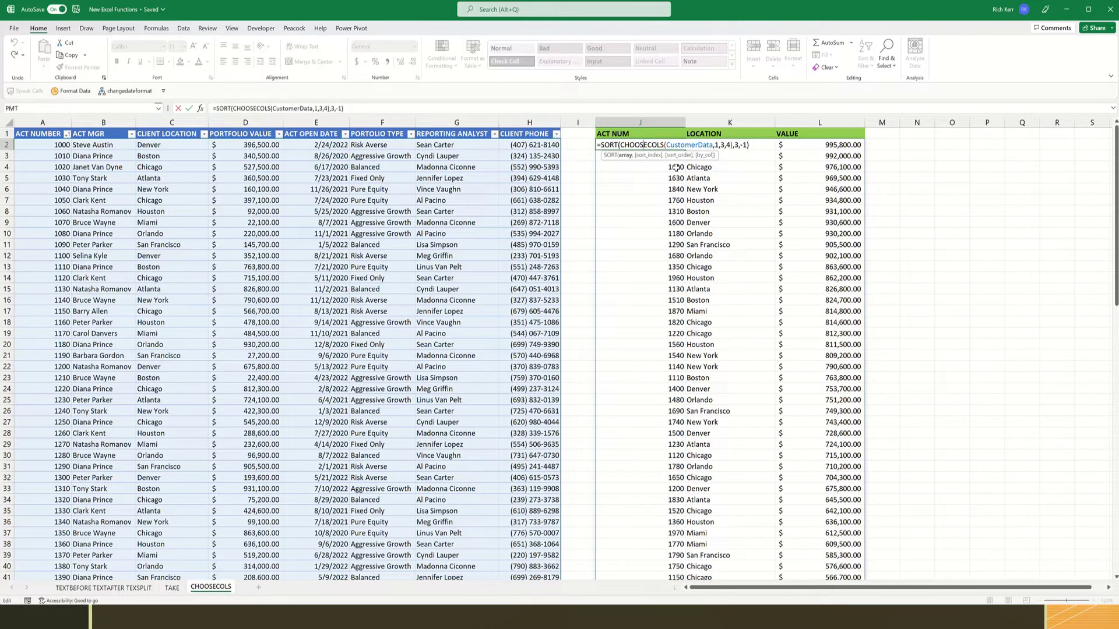
- Wrap the J2 SORT formula in TAKE(...,10) to keep only the top 10 accounts
{"action": "key", "text": "Return"}
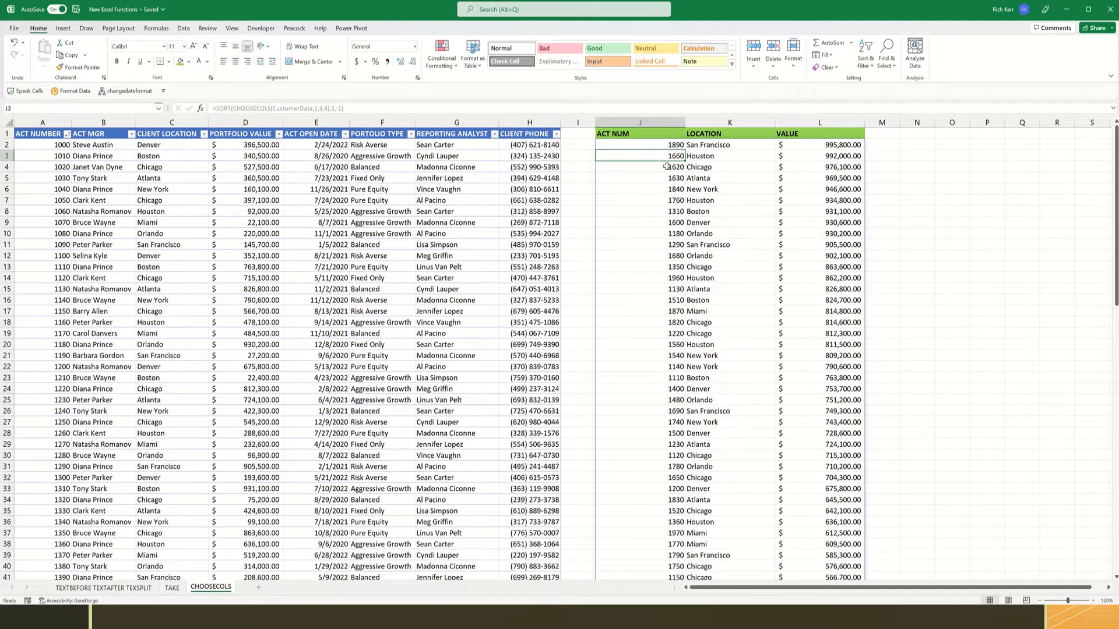
{"action": "left_click", "coordinate": [646, 142]}
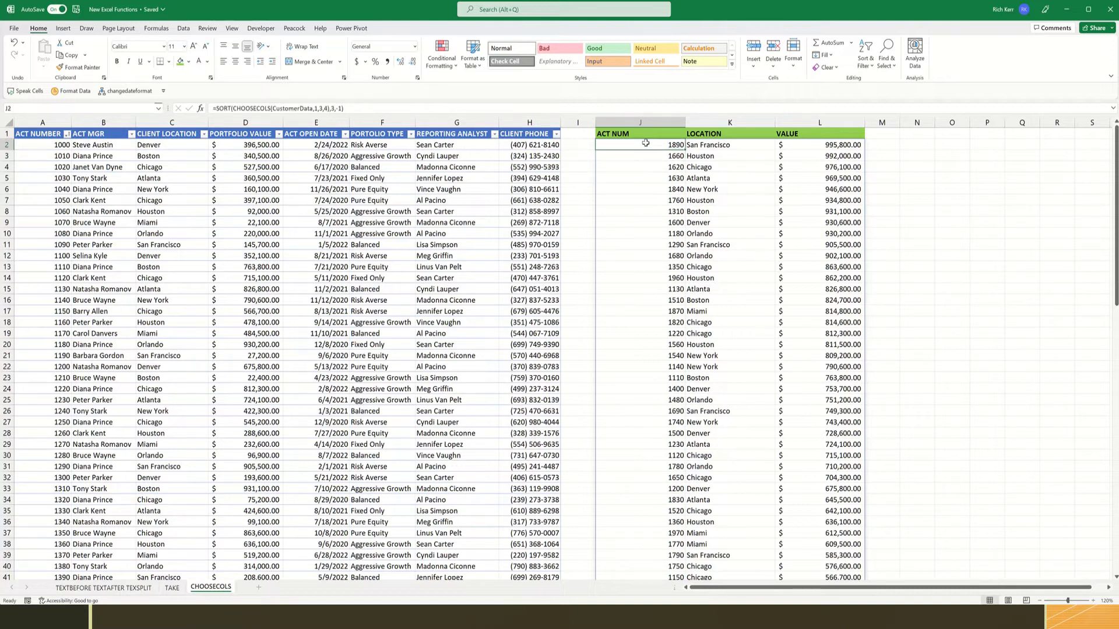
{"action": "double_click", "coordinate": [646, 142]}
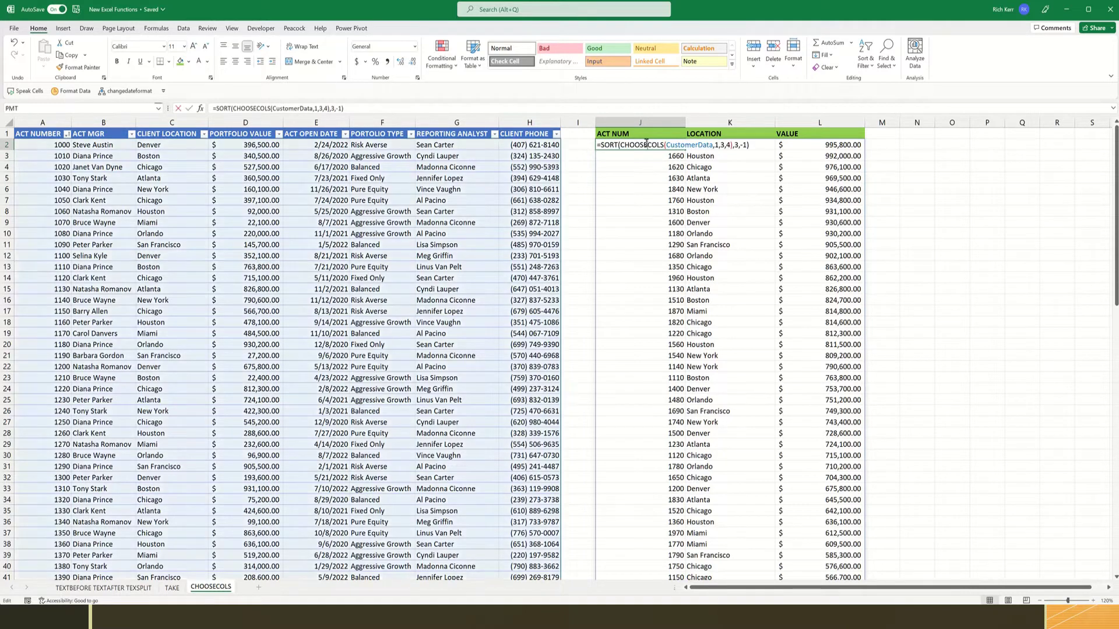
{"action": "key", "text": "Left"}
{"action": "key", "text": "Left"}
{"action": "key", "text": "Left"}
{"action": "key", "text": "Left"}
{"action": "key", "text": "Left"}
{"action": "key", "text": "Left"}
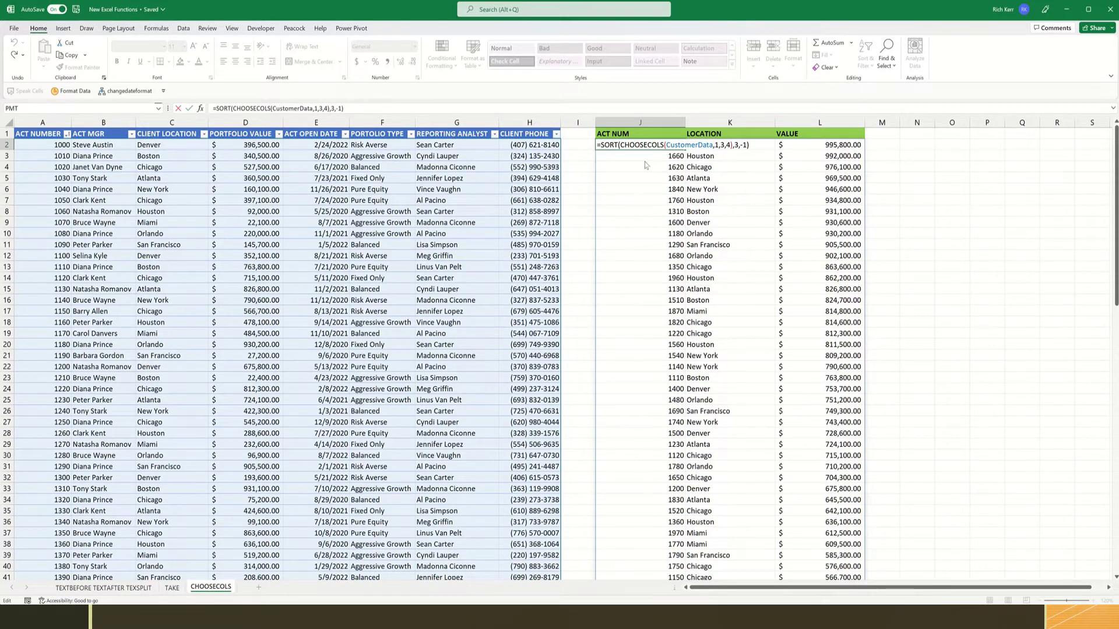
{"action": "type", "text": "TAKE"}
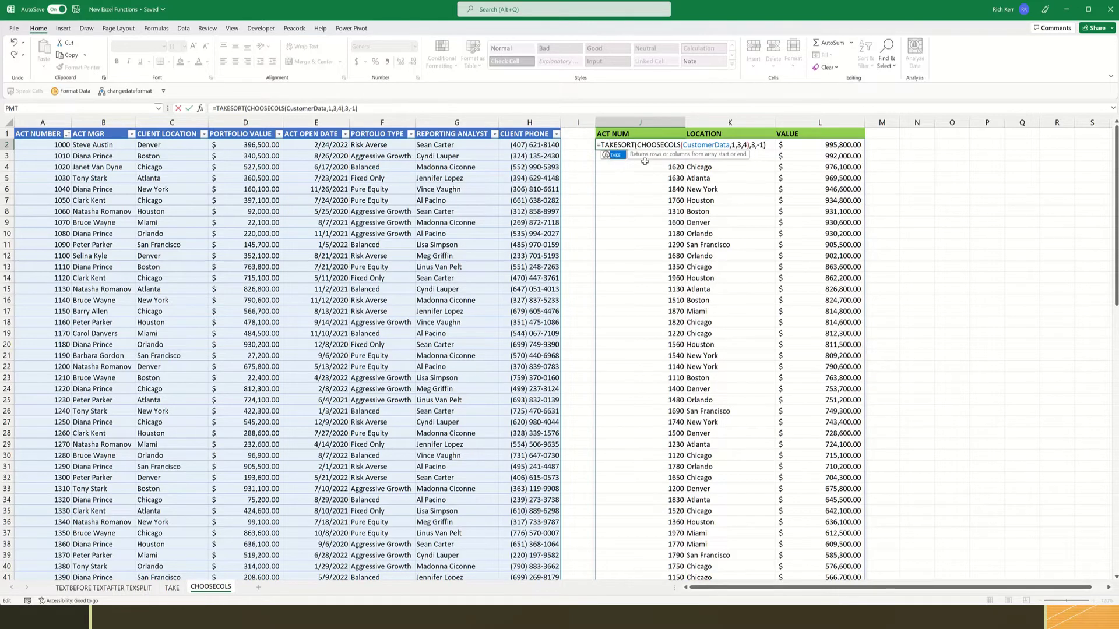
{"action": "type", "text": "("}
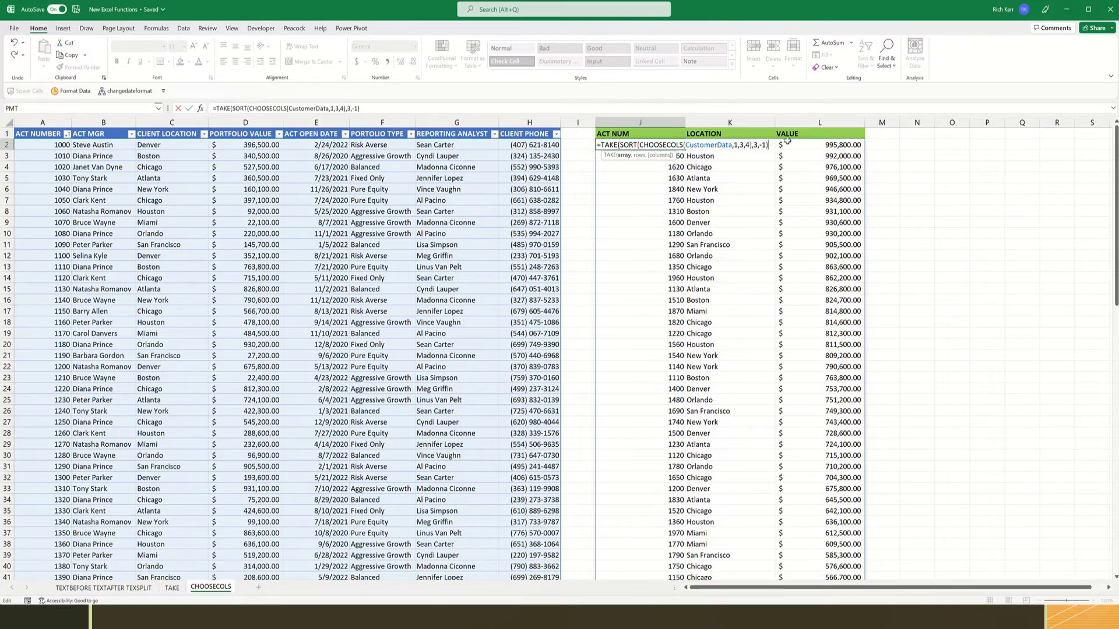
{"action": "type", "text": ","}
{"action": "type", "text": "10)"}
{"action": "key", "text": "Return"}
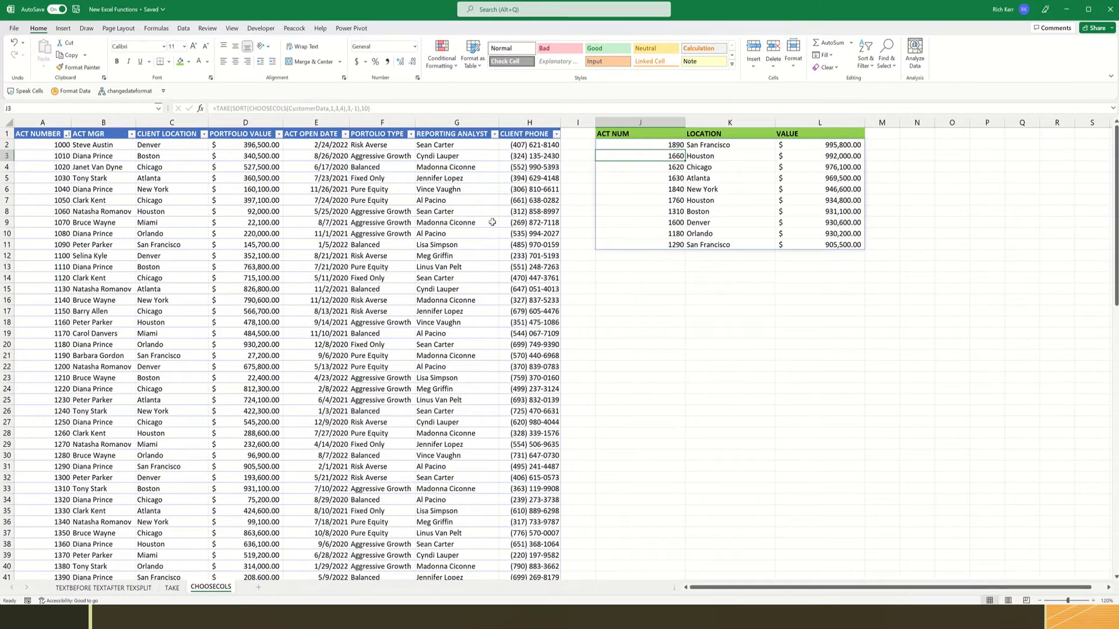
- Change account 1030's portfolio value in D5 to 2000000
{"action": "left_click", "coordinate": [236, 177]}
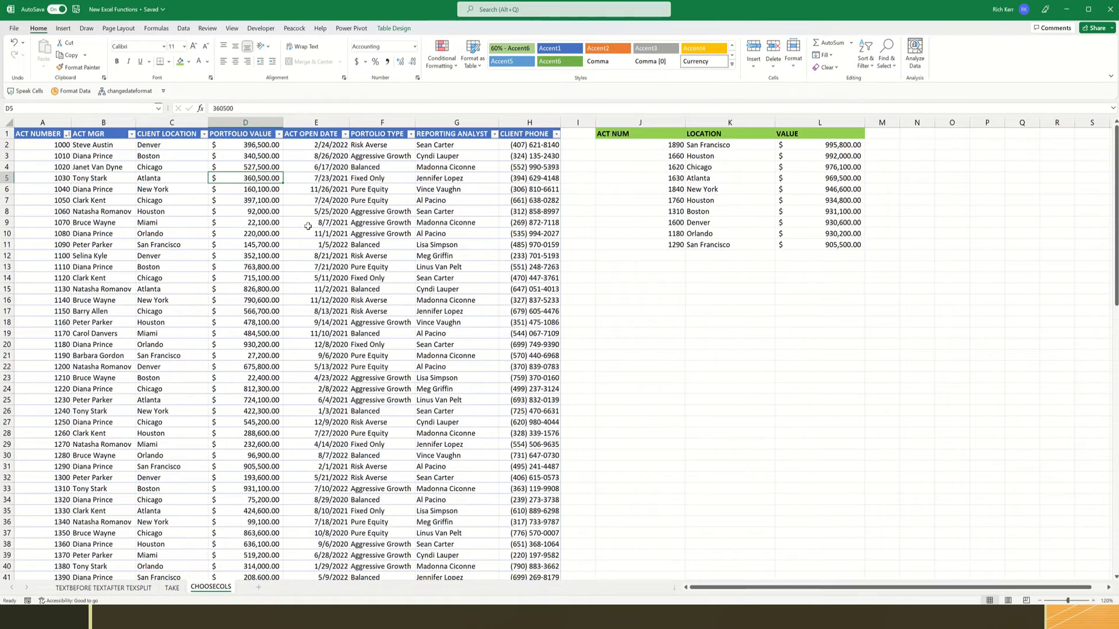
{"action": "type", "text": "2000000"}
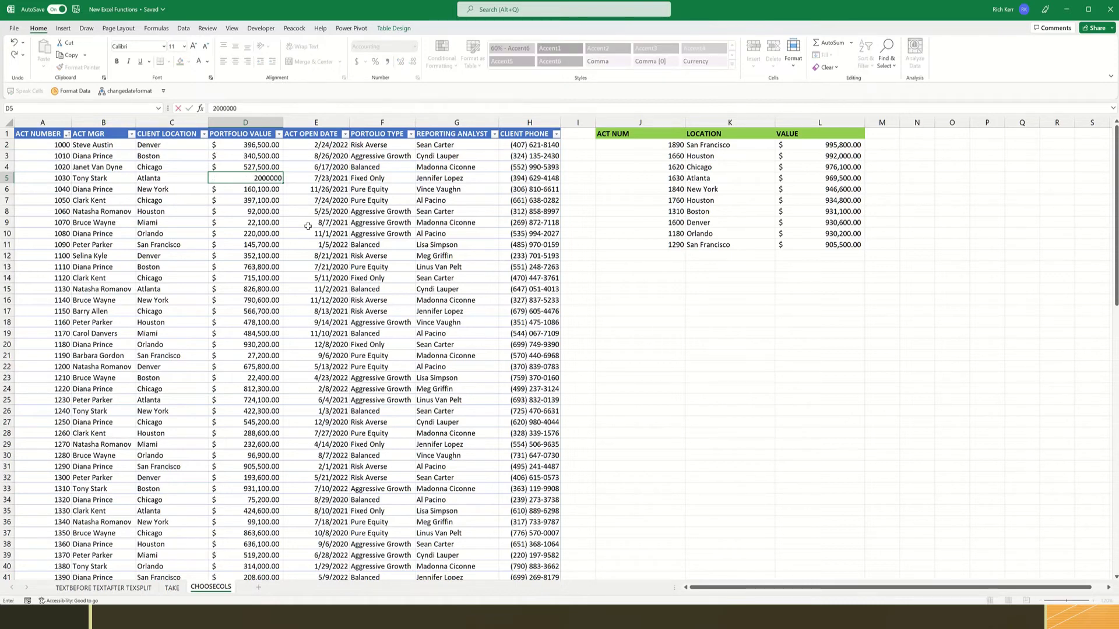
{"action": "key", "text": "Return"}
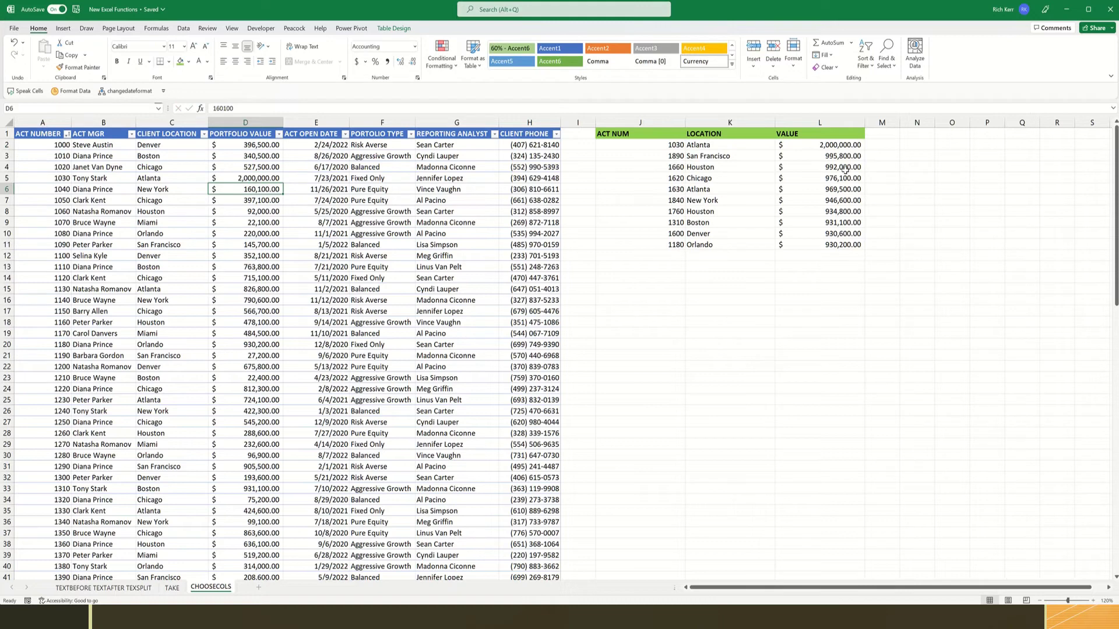